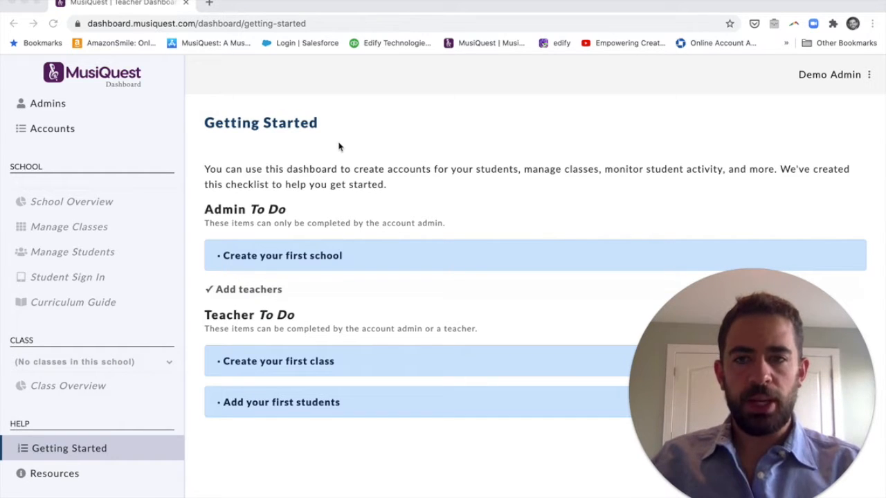
Create a school named 'First School' from the Schools page.
scroll(109, 199, up, 2)
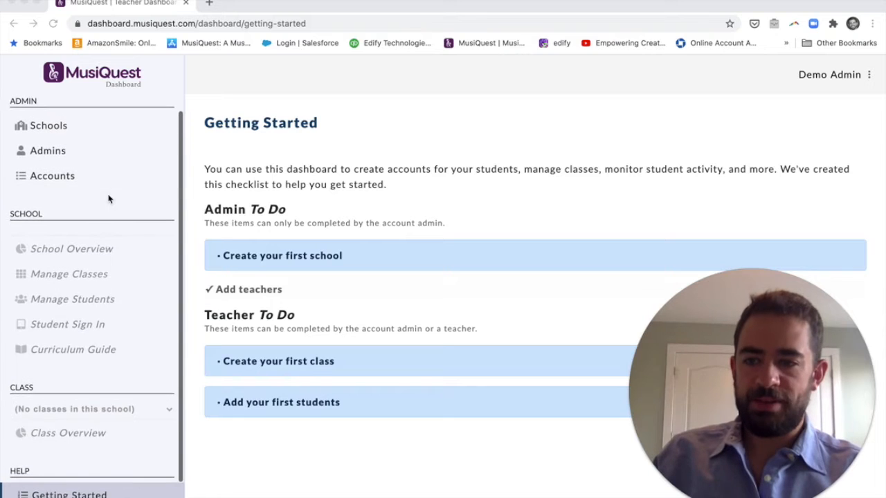
scroll(90, 456, up, 1)
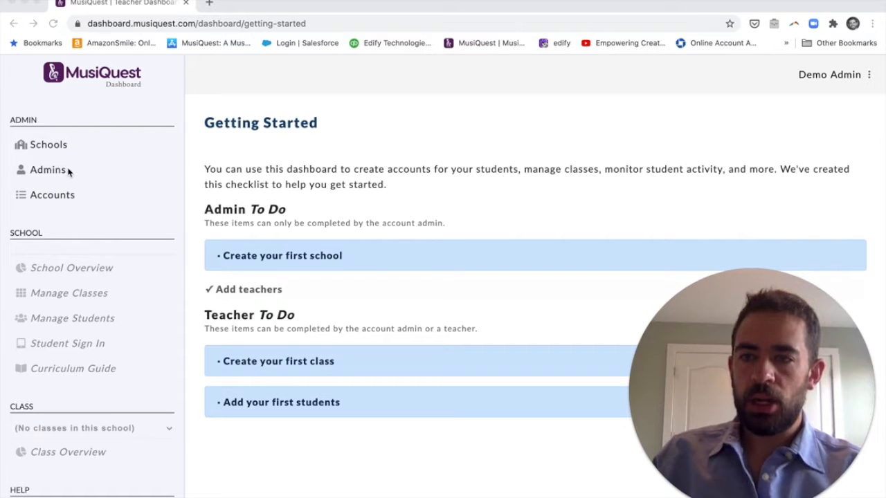
scroll(68, 173, down, 1)
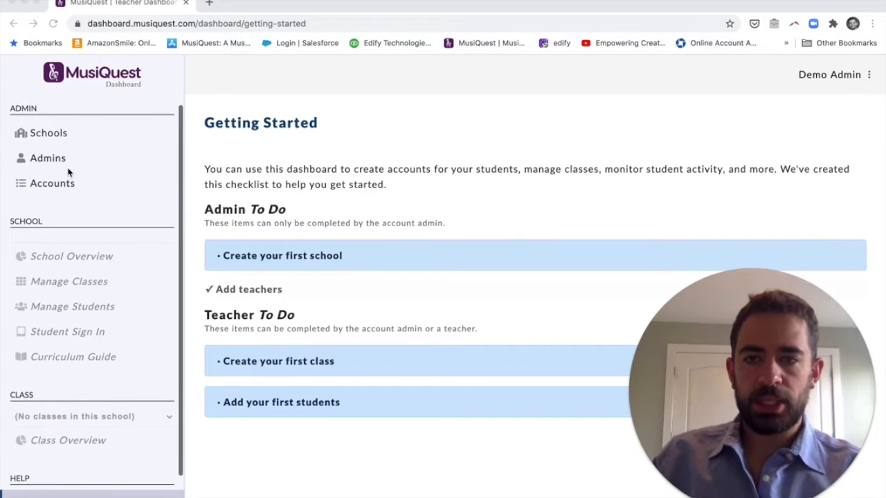
click(296, 265)
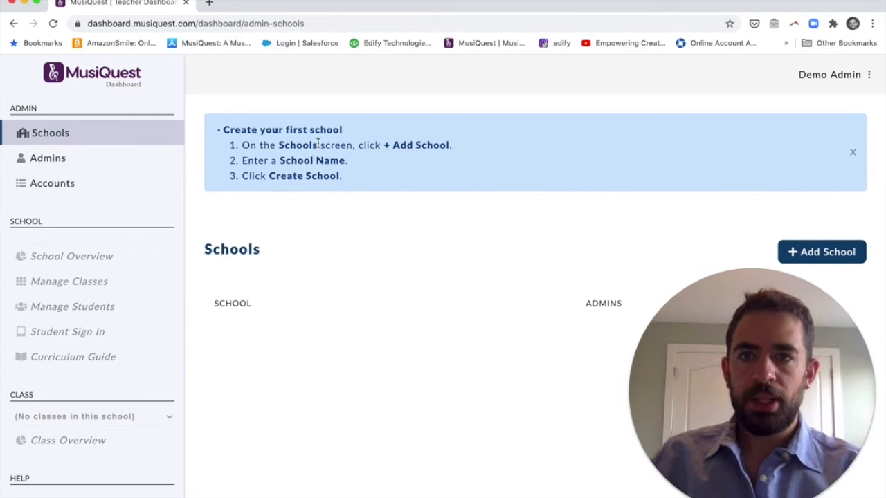
click(807, 252)
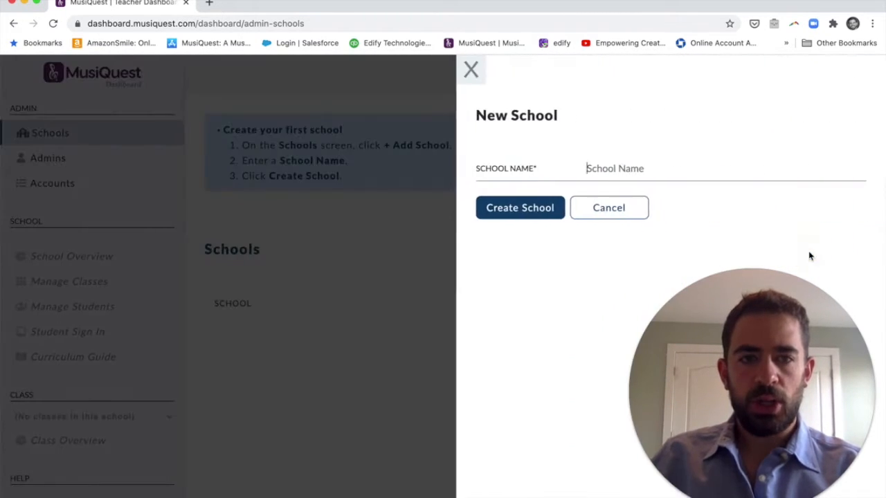
click(661, 172)
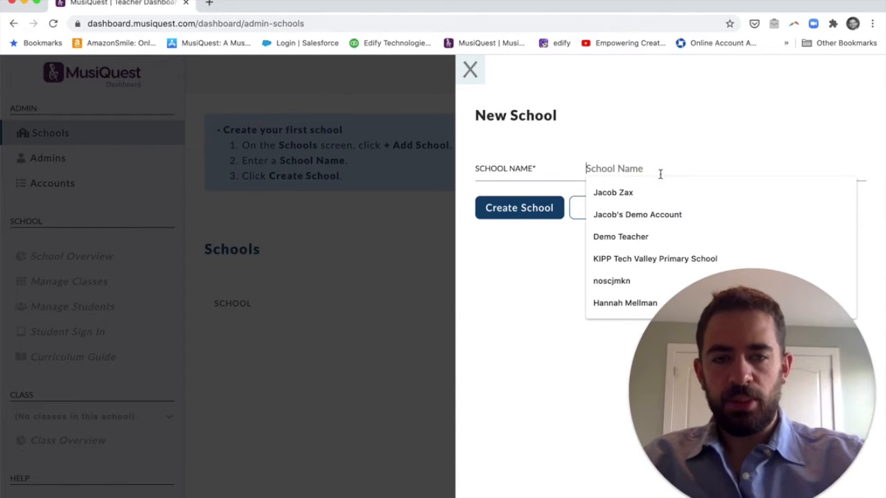
text(First S)
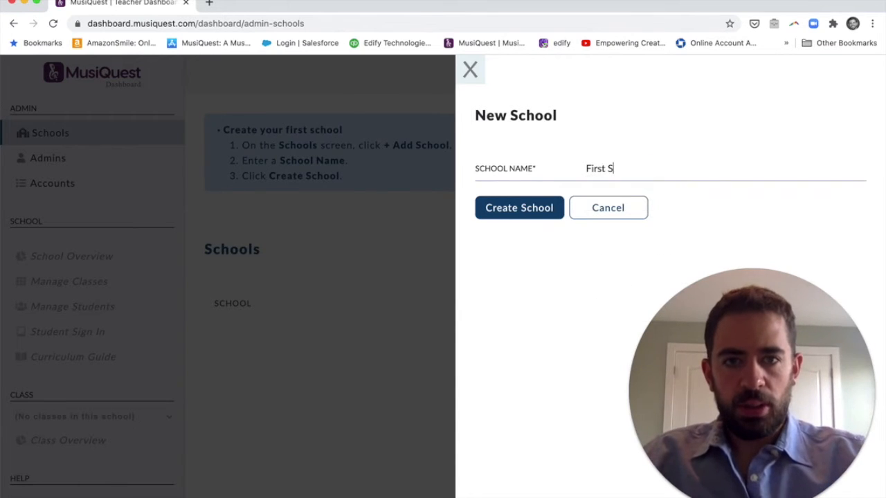
text(chool)
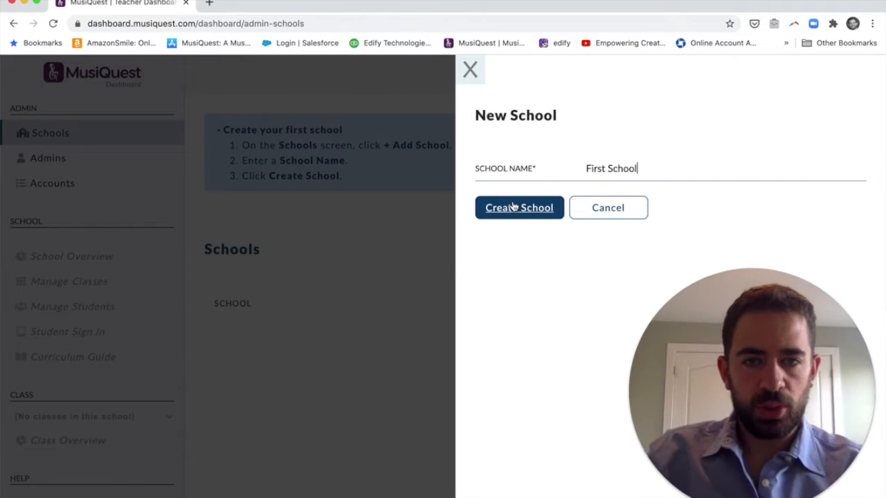
click(513, 207)
scroll(515, 296, down, 3)
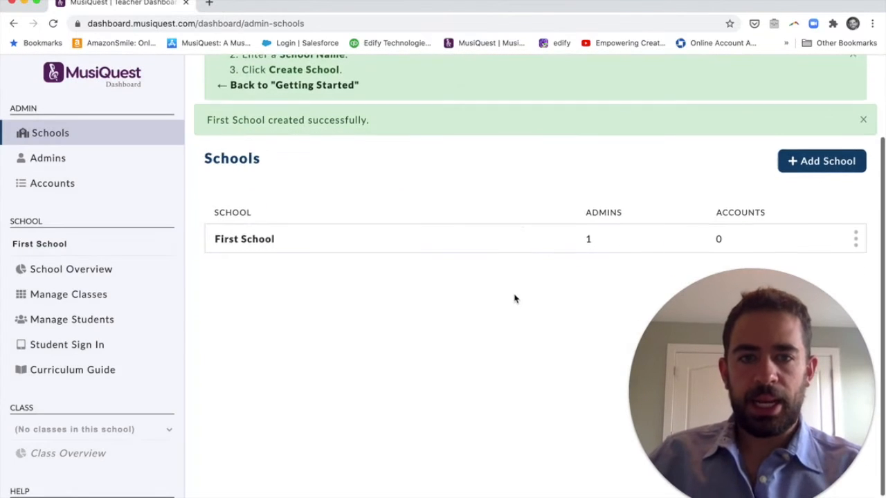
Edit Demo Admin's schools to First School, save, and close the editing panel.
click(150, 158)
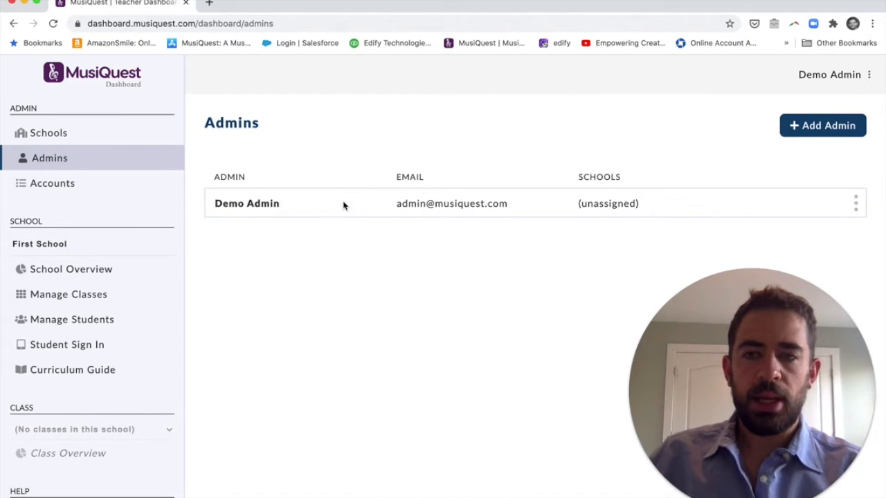
click(855, 204)
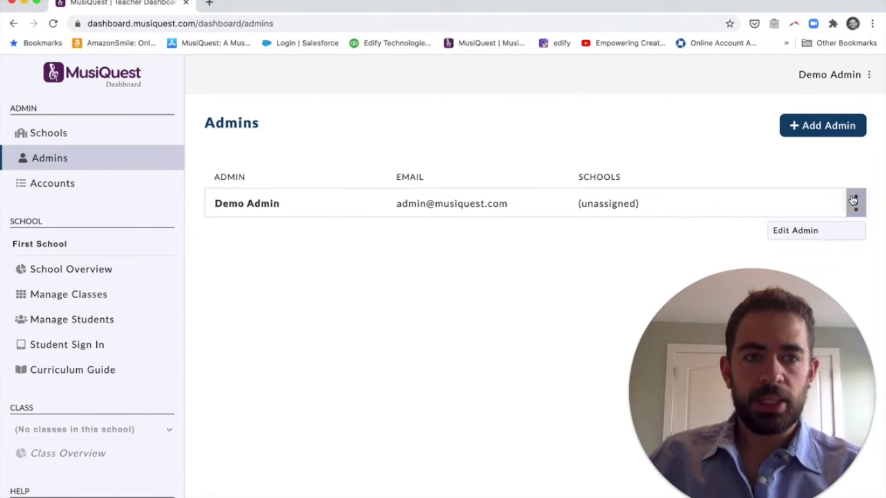
click(835, 226)
click(856, 205)
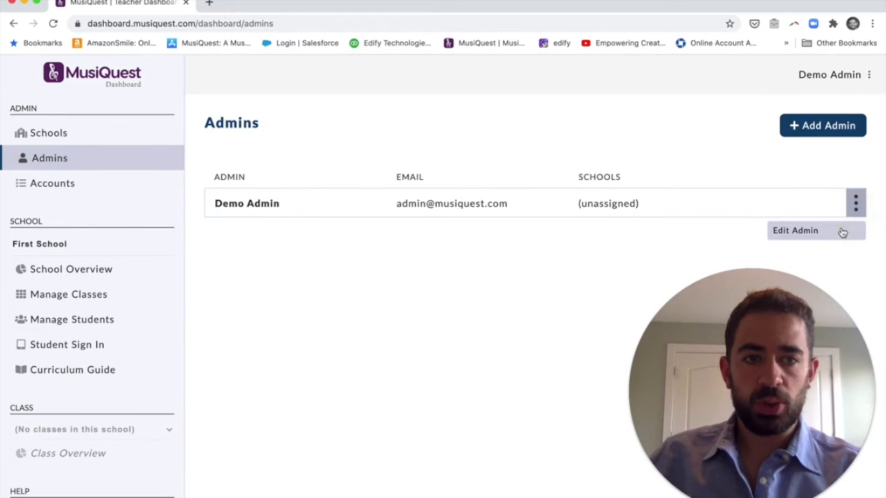
click(842, 233)
click(847, 229)
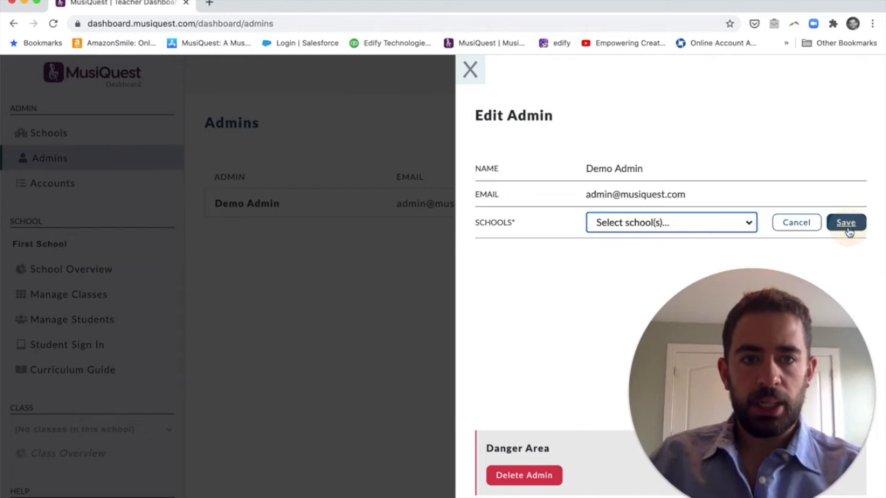
click(715, 217)
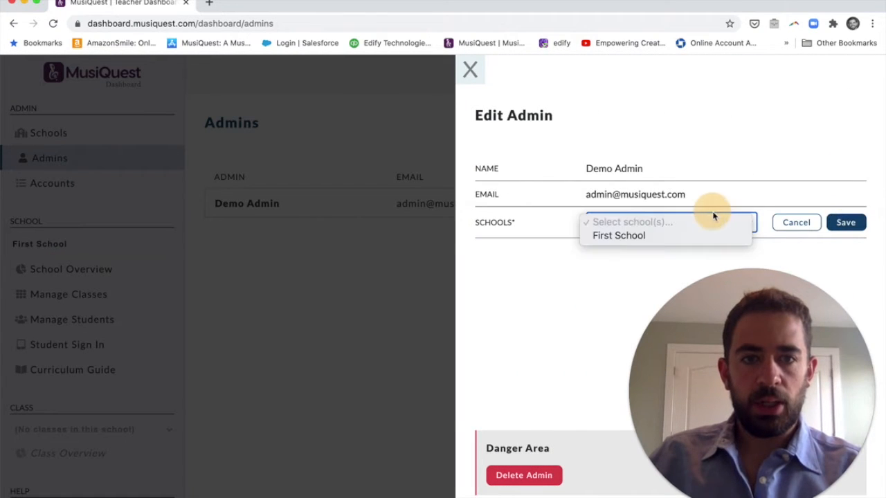
click(686, 237)
click(847, 233)
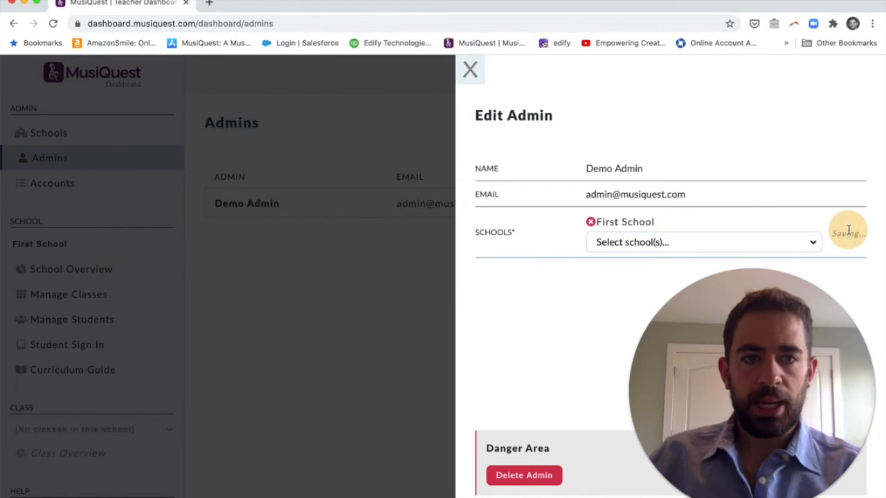
click(471, 70)
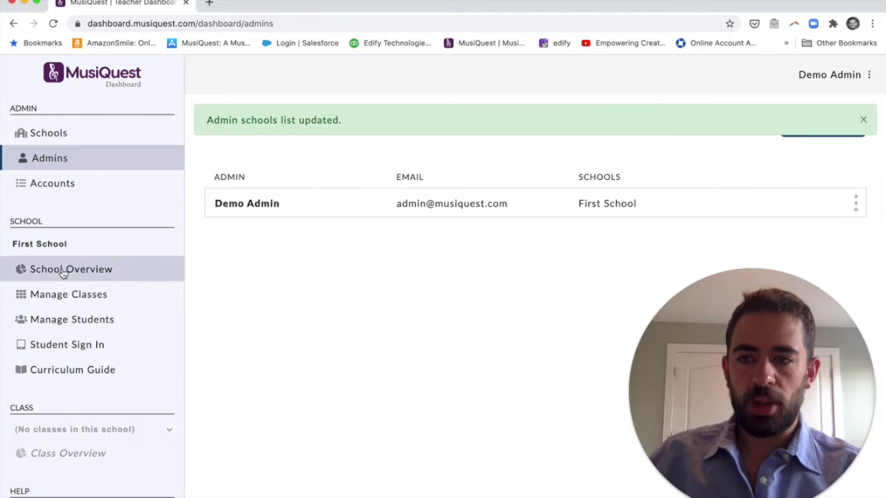
View First School's classes, then its student management page with 250 accounts available.
click(66, 296)
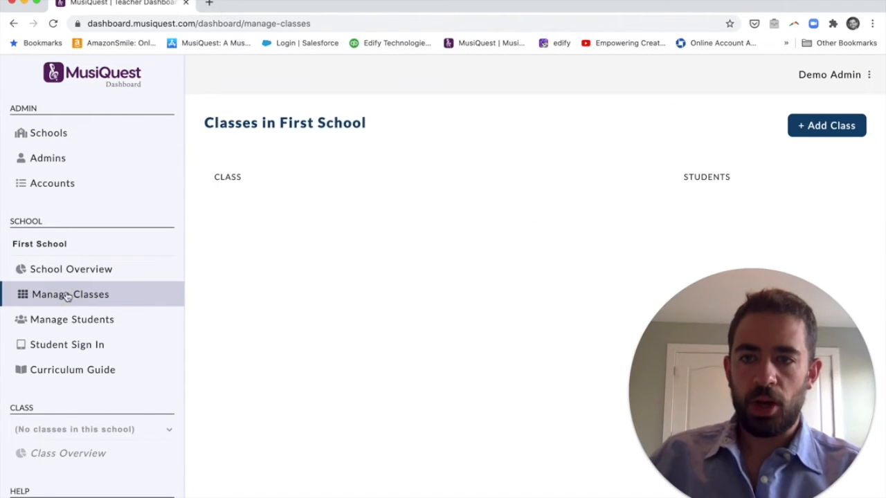
click(76, 318)
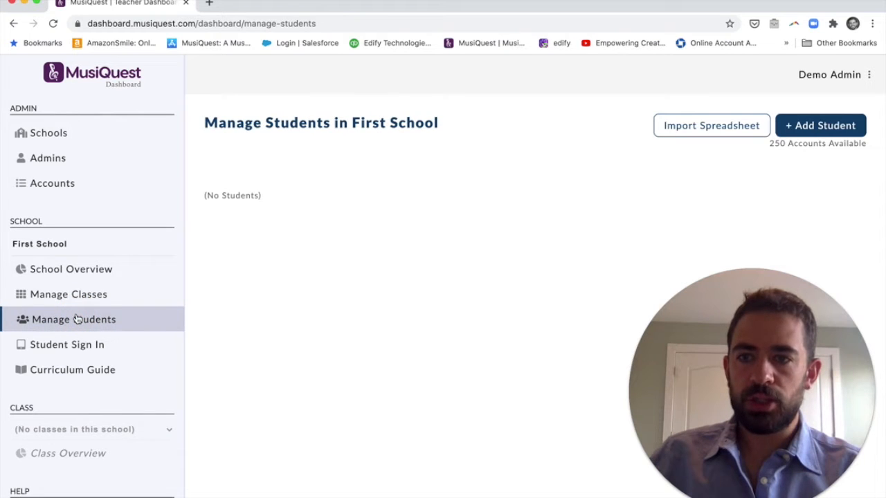
click(63, 159)
Add an admin with the full name and a musiquest.com e-mail, assigned to First School.
click(821, 125)
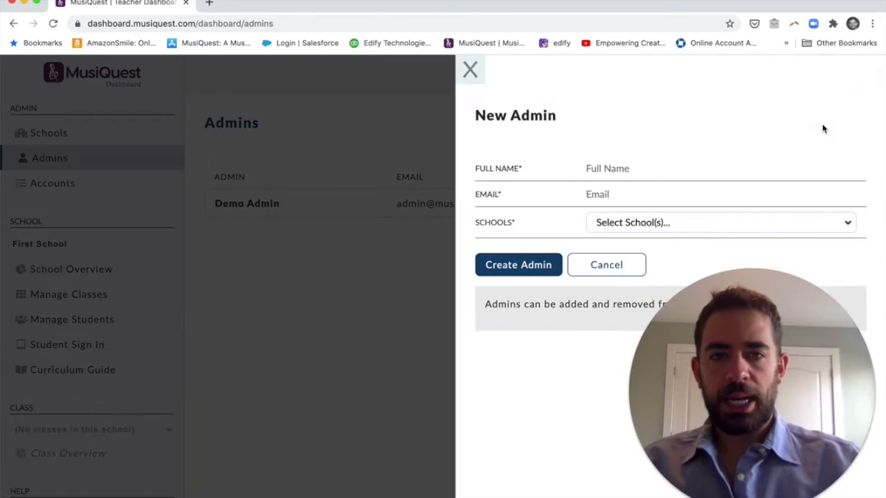
click(665, 163)
text(Ms.)
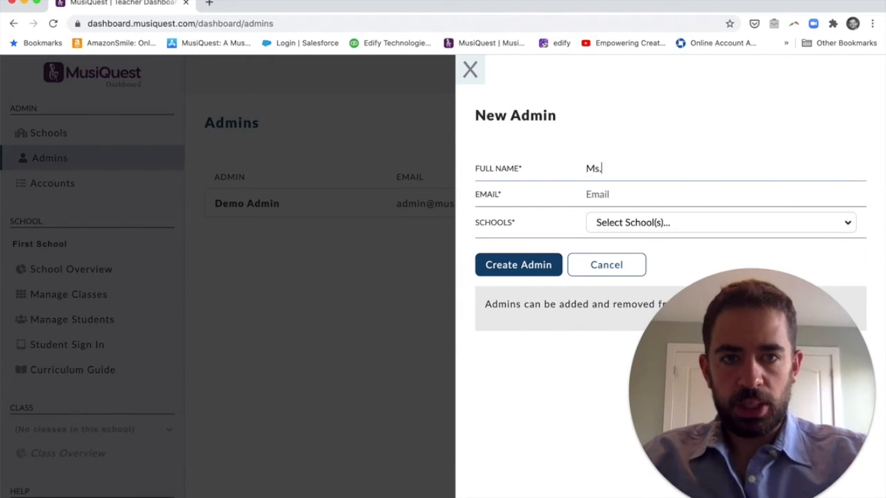
text( Swift)
key(Tab)
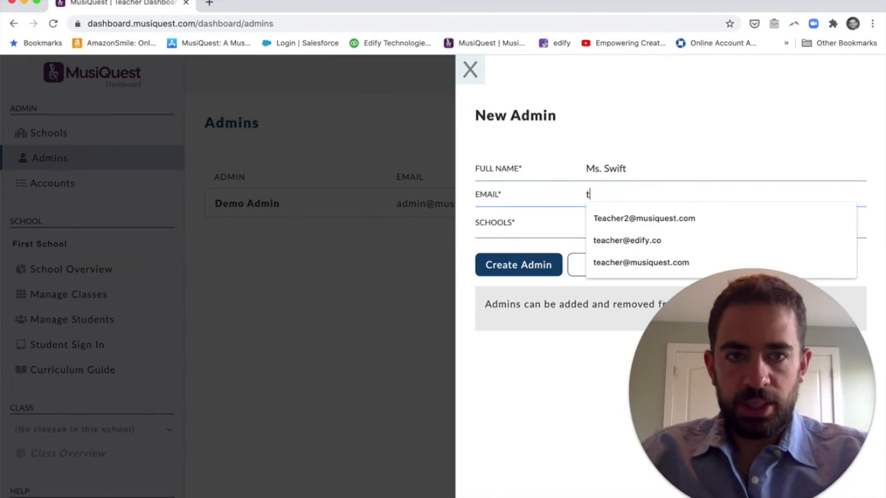
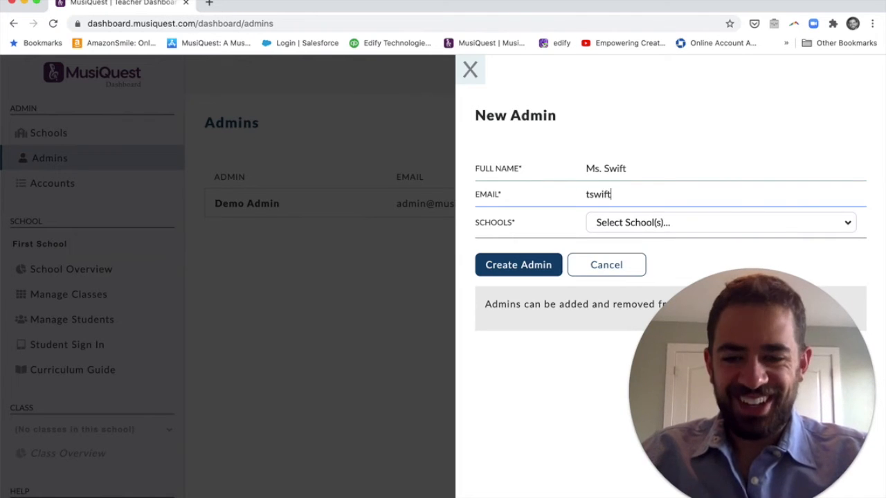
click(617, 223)
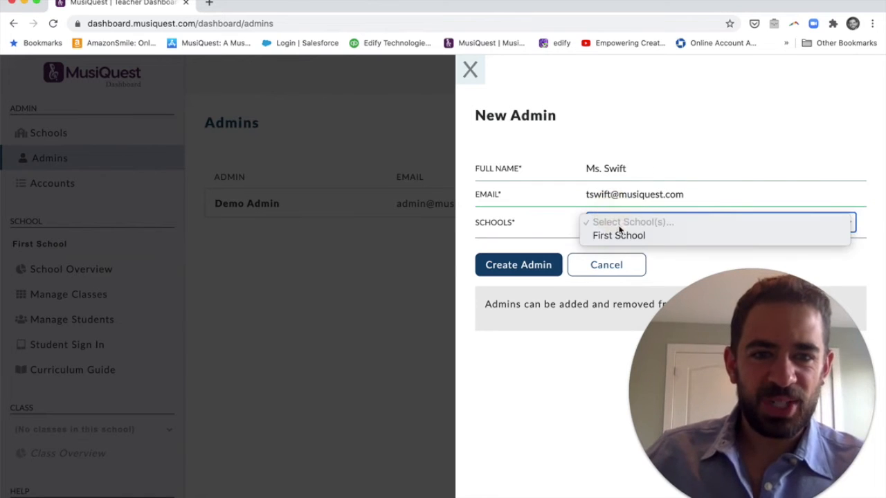
click(595, 235)
click(515, 284)
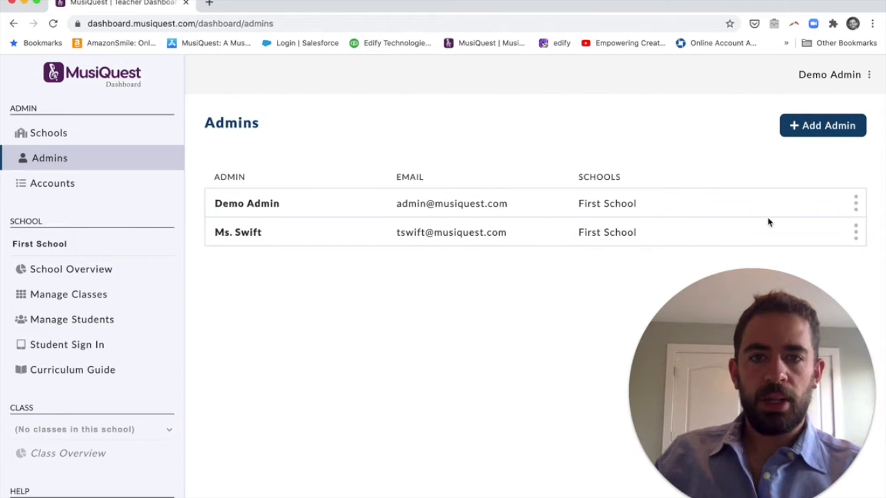
Open the second admin's editor, cancel the name, e-mail and delete actions, then close it unchanged.
click(852, 234)
click(845, 258)
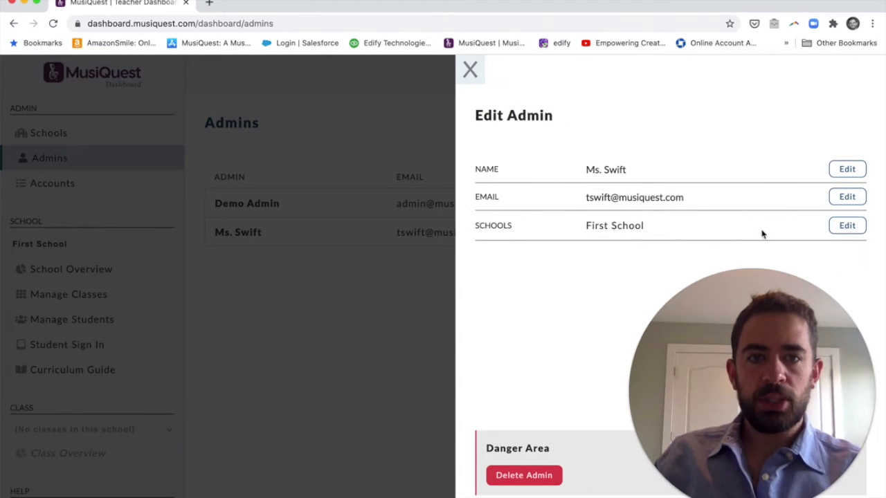
click(844, 169)
click(818, 173)
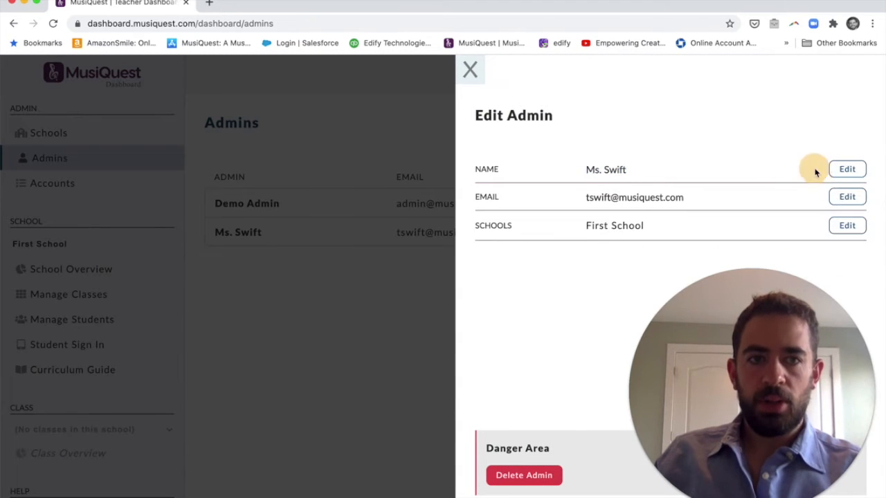
click(844, 200)
click(803, 198)
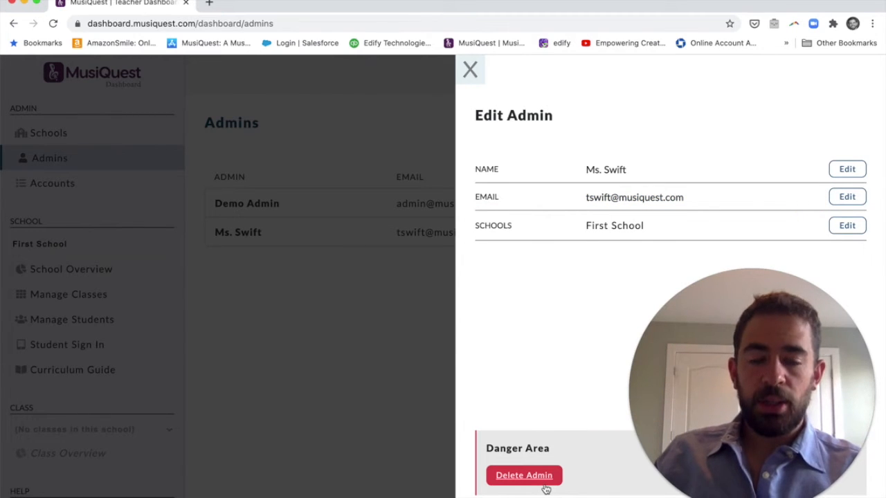
click(524, 477)
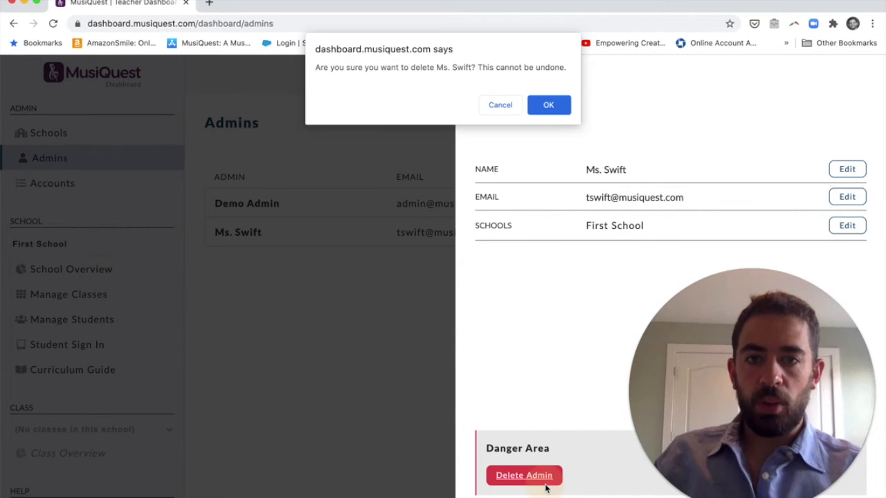
click(498, 105)
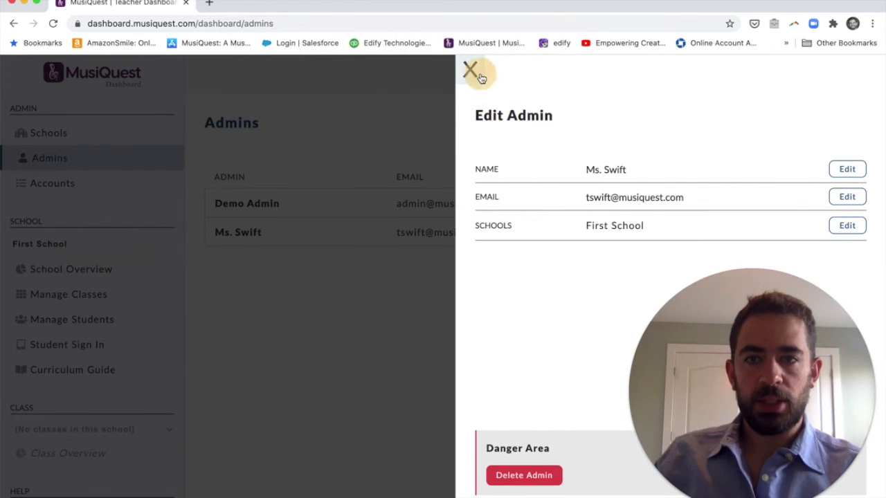
click(474, 72)
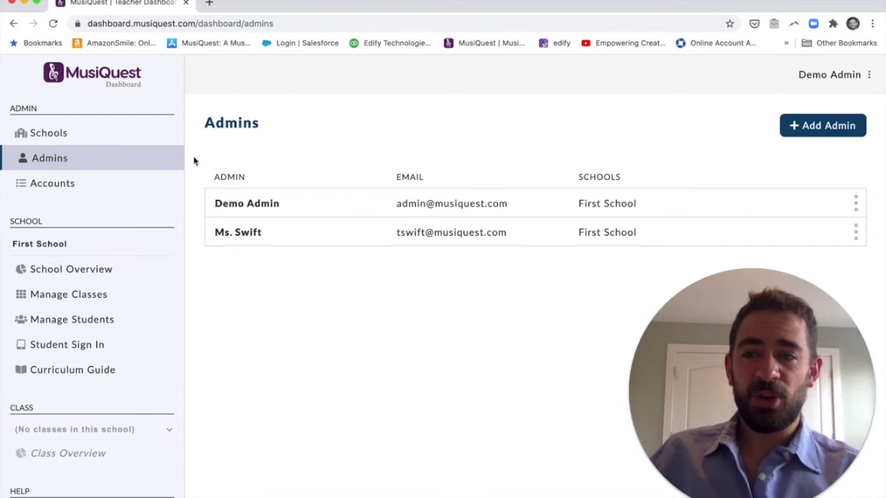
Create a school named 'Second School' from the Schools list.
click(113, 137)
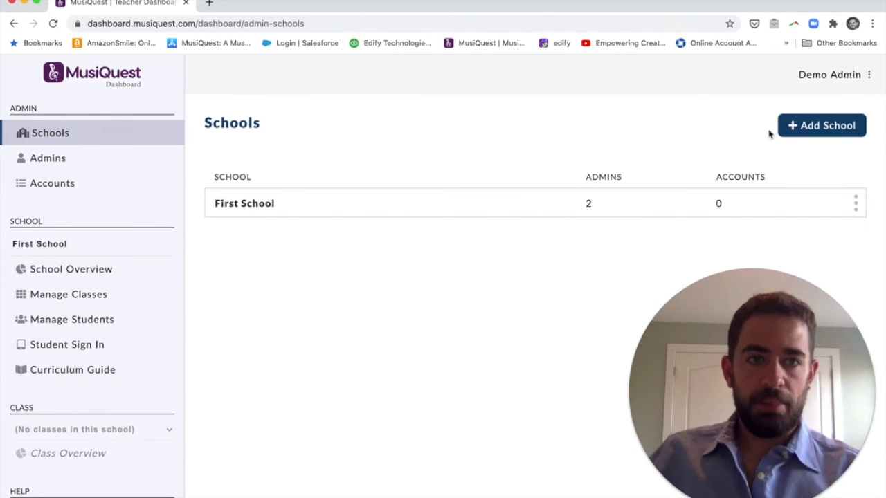
click(791, 125)
click(658, 166)
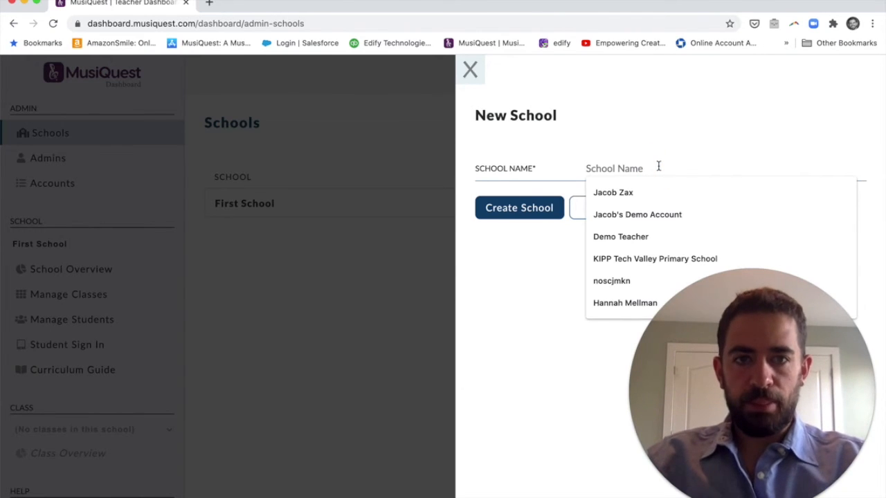
text(Second School)
click(528, 209)
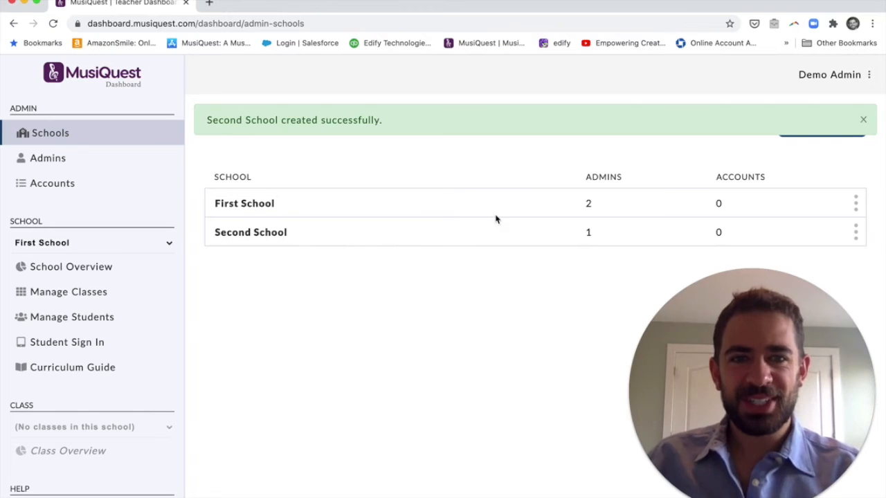
click(856, 233)
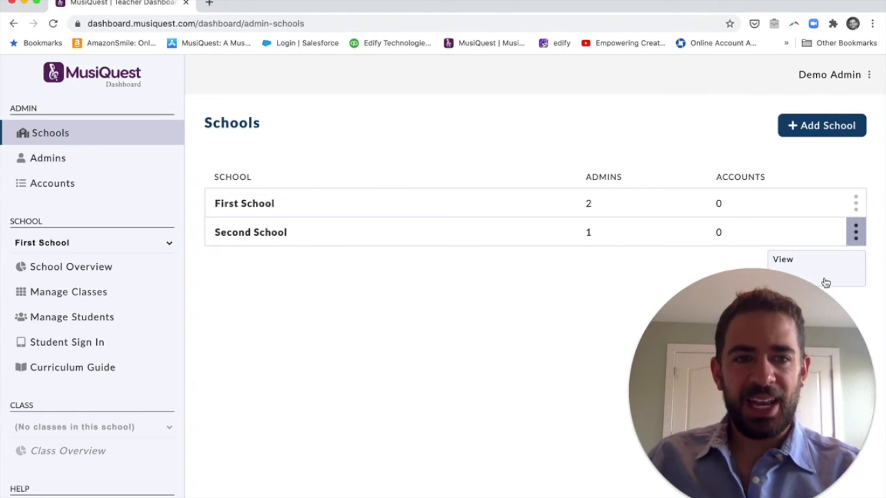
View Second School's overview page and keep it selected as the current school.
click(784, 256)
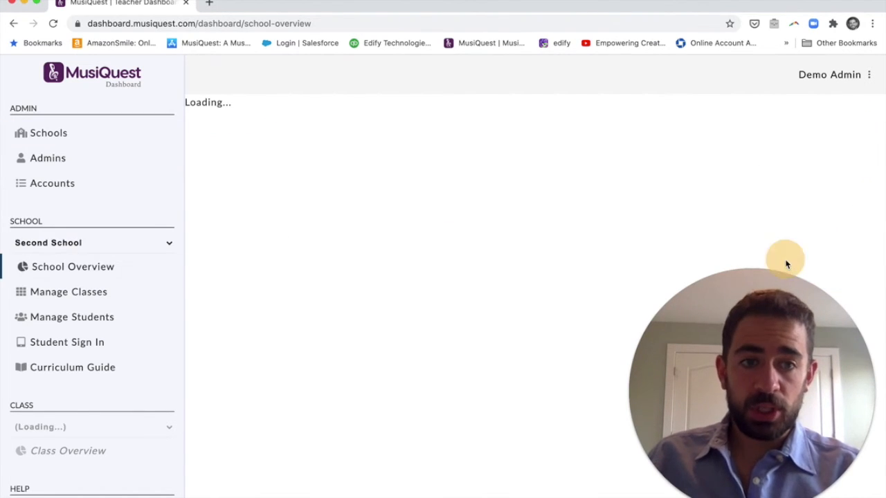
click(100, 244)
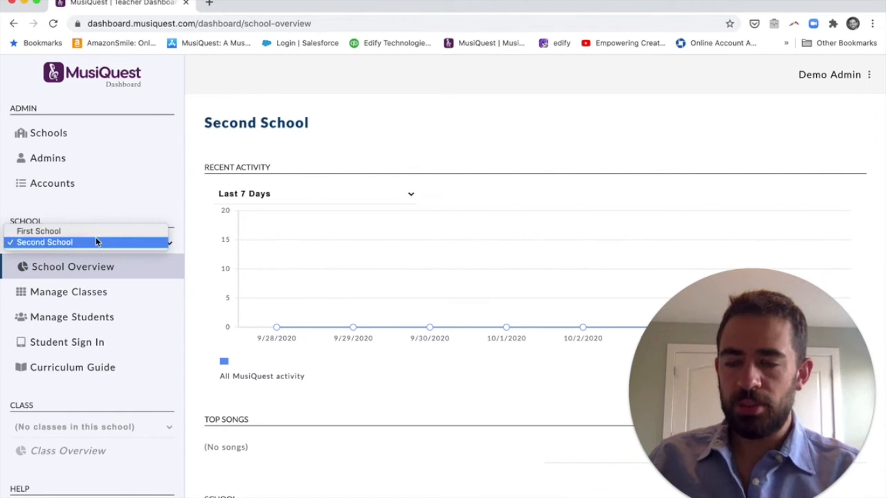
click(69, 159)
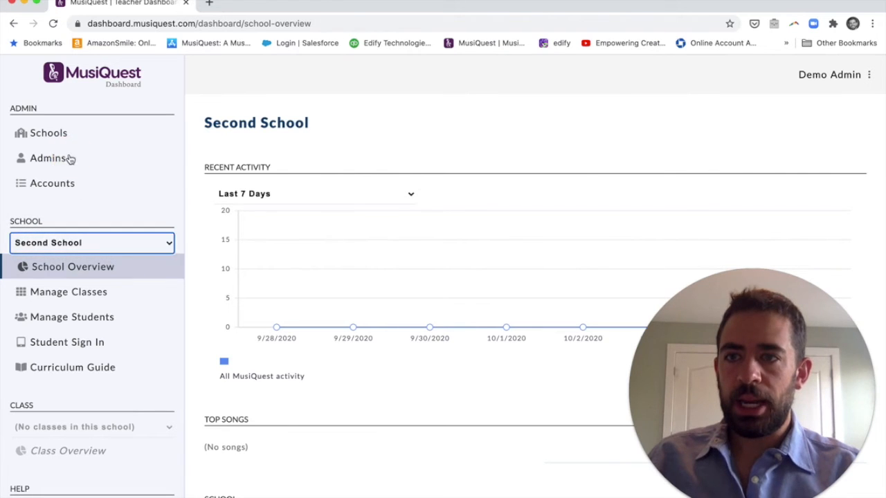
click(70, 159)
Add an admin with the full name and e-mail, assigned to Second School only, removing First School.
click(815, 124)
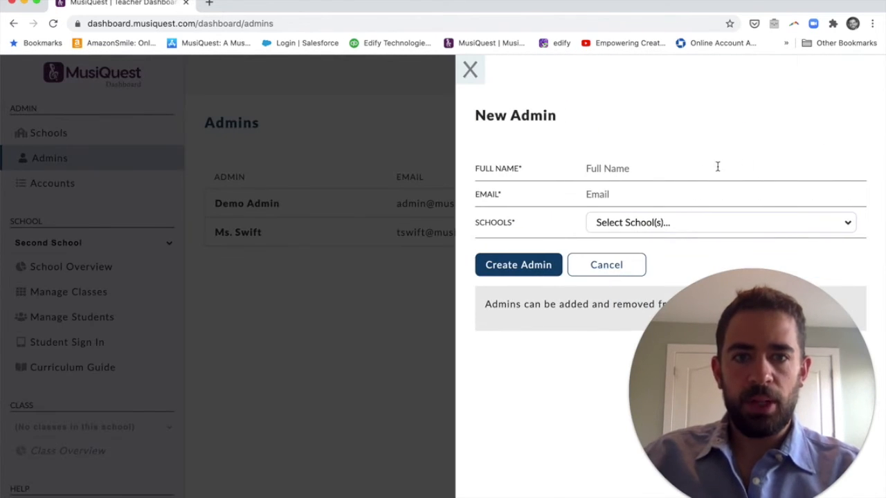
click(652, 166)
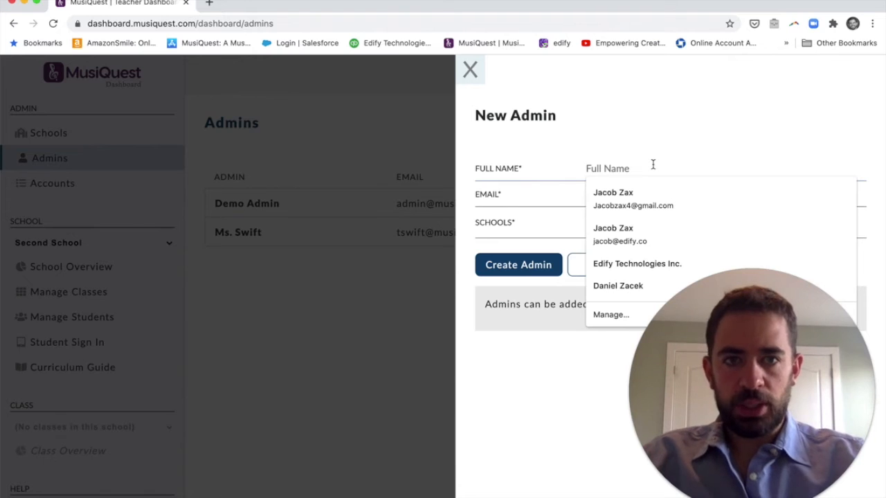
text(Mr.)
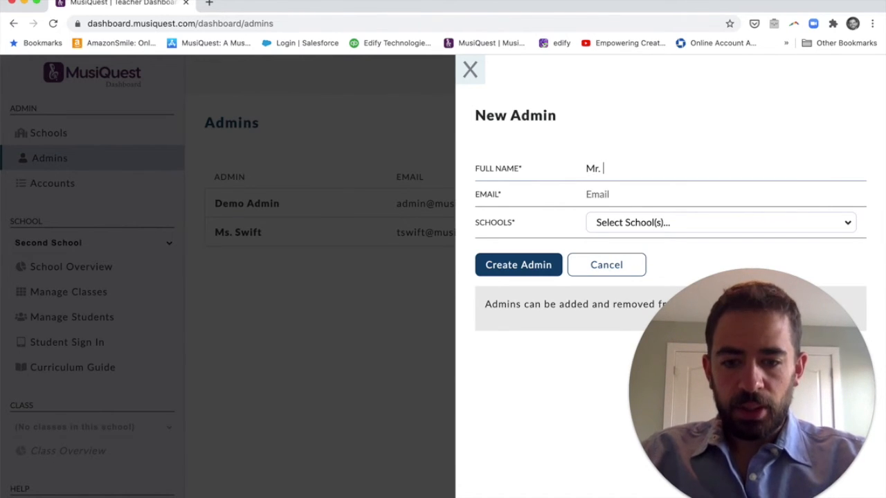
text( Armstrong)
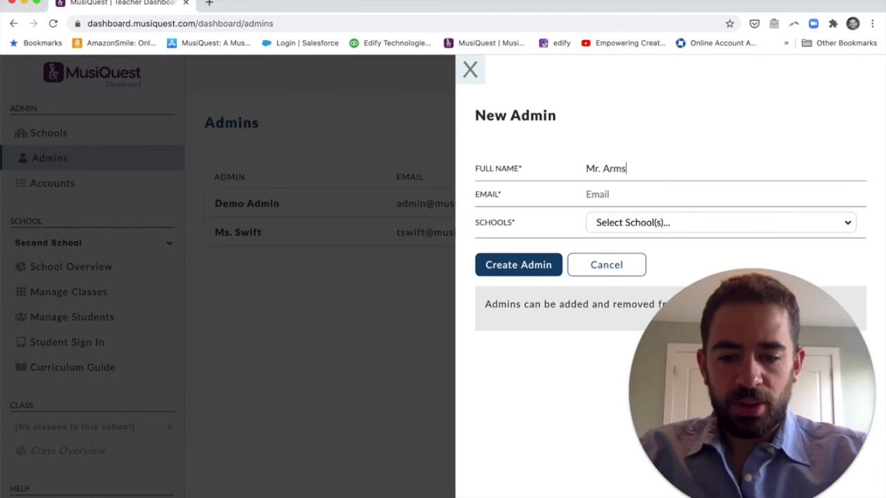
click(631, 193)
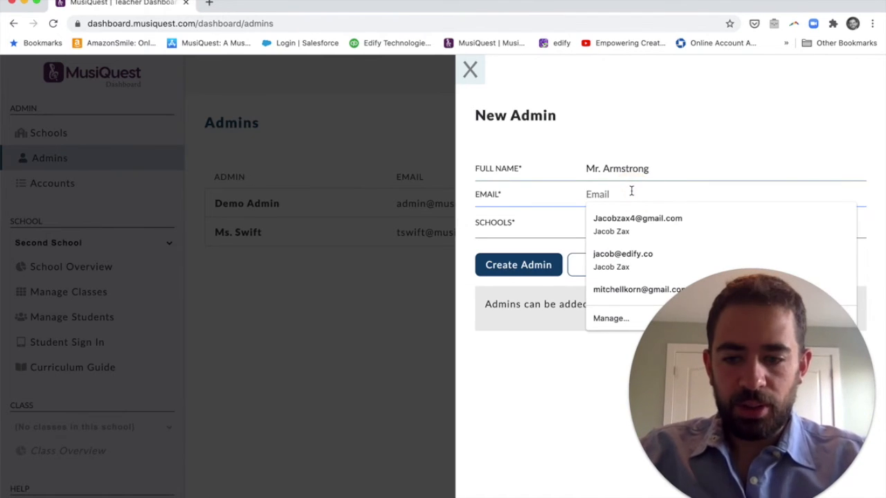
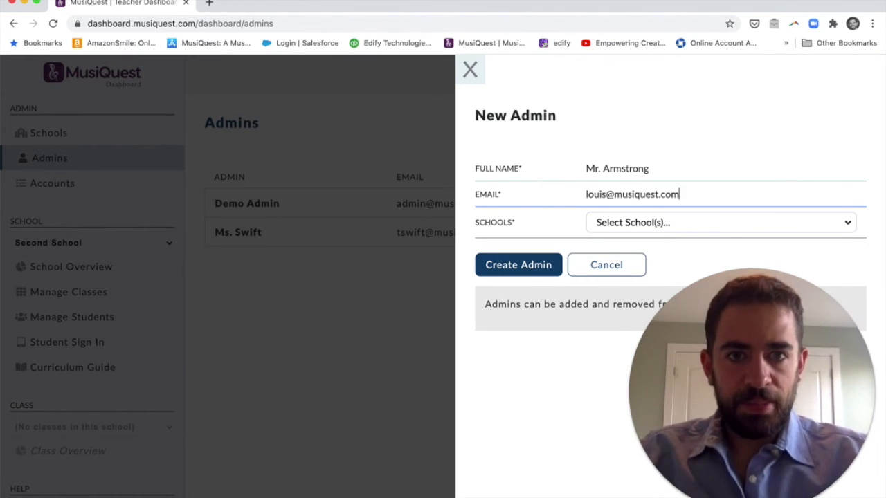
click(599, 220)
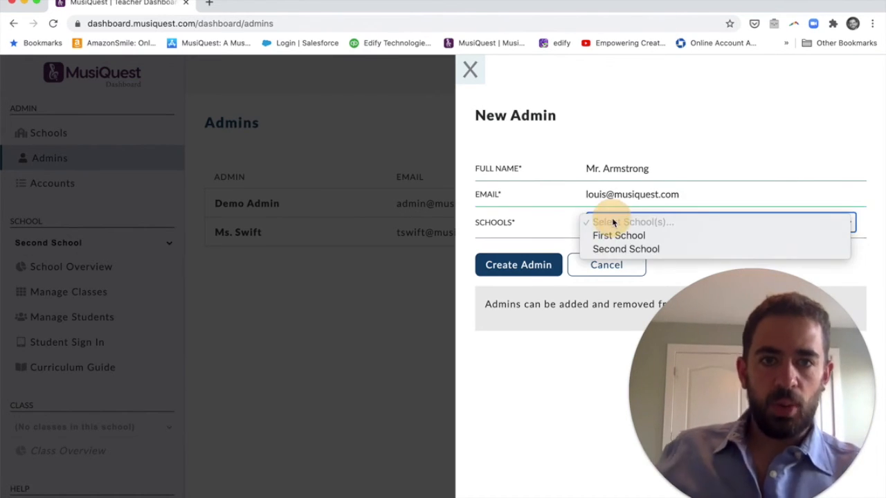
click(658, 250)
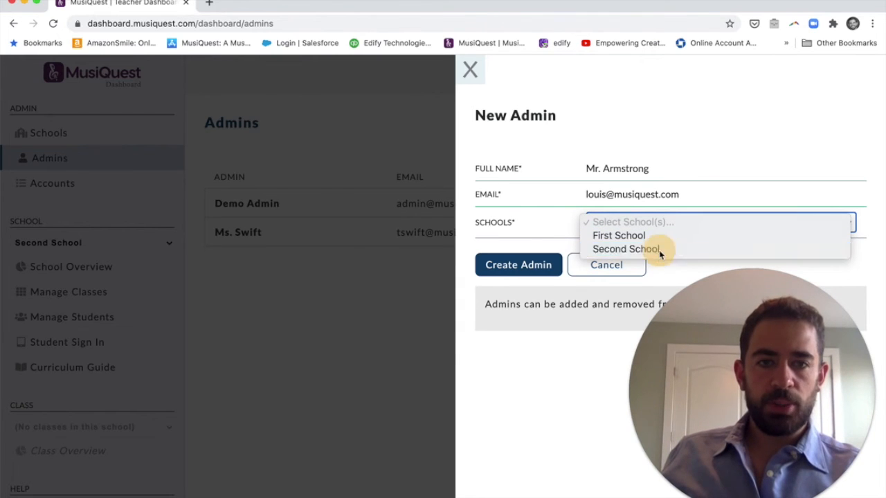
click(658, 246)
click(652, 256)
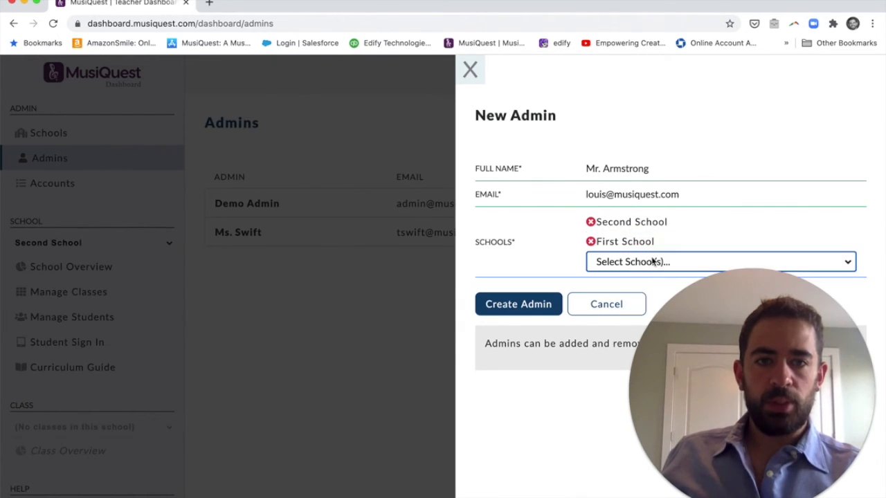
click(592, 242)
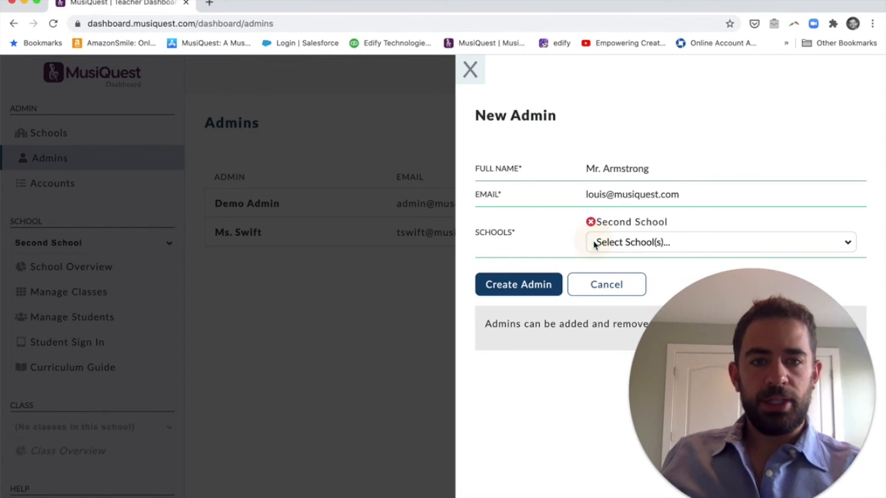
click(544, 287)
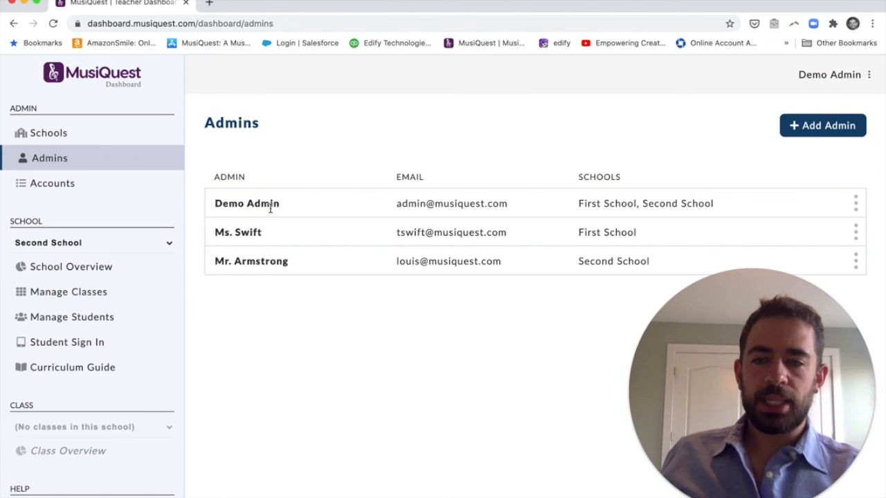
Highlight First and Second in Demo Admin's schools, then view the empty Accounts page.
double_click(598, 209)
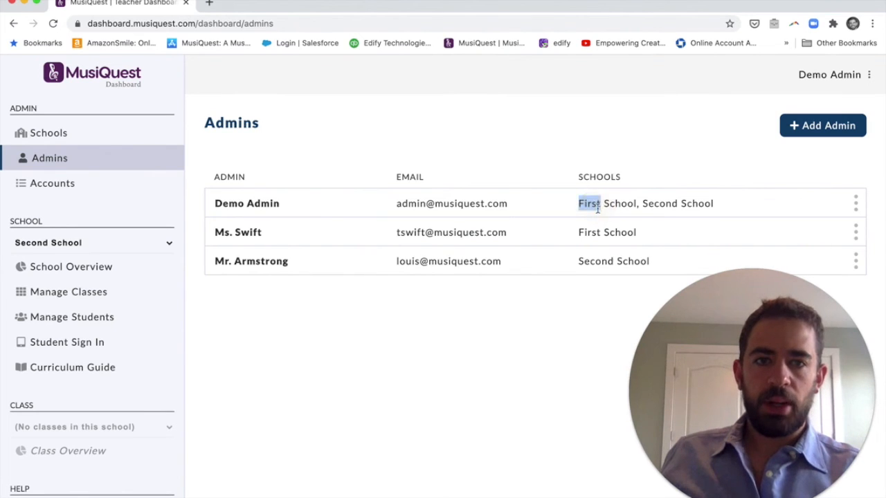
double_click(670, 206)
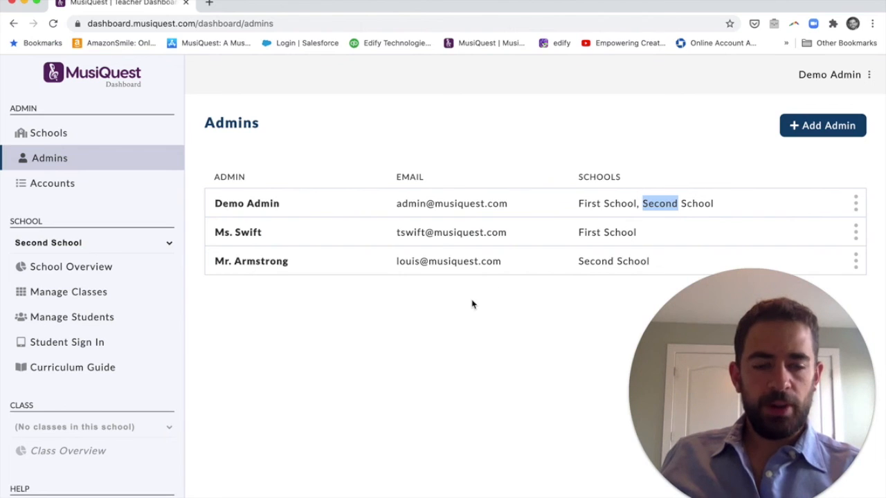
click(86, 192)
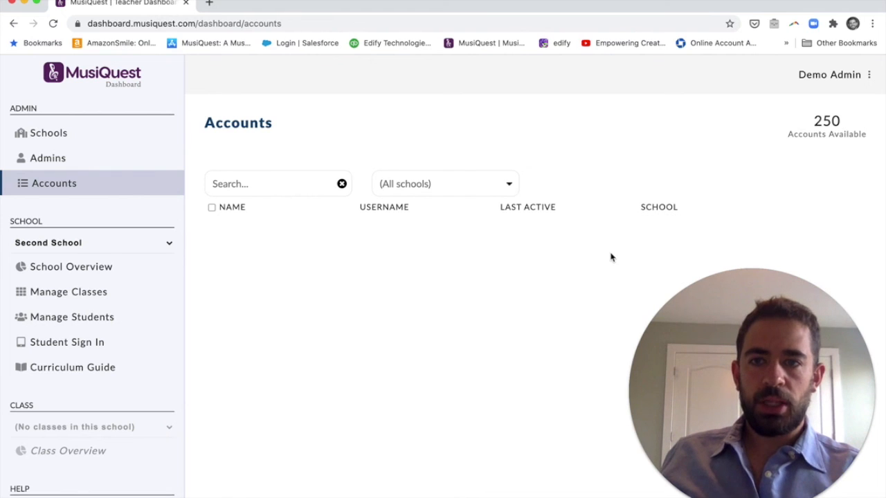
Check Second School's student list, then view Schools, each showing 2 admins and 0 accounts.
click(137, 324)
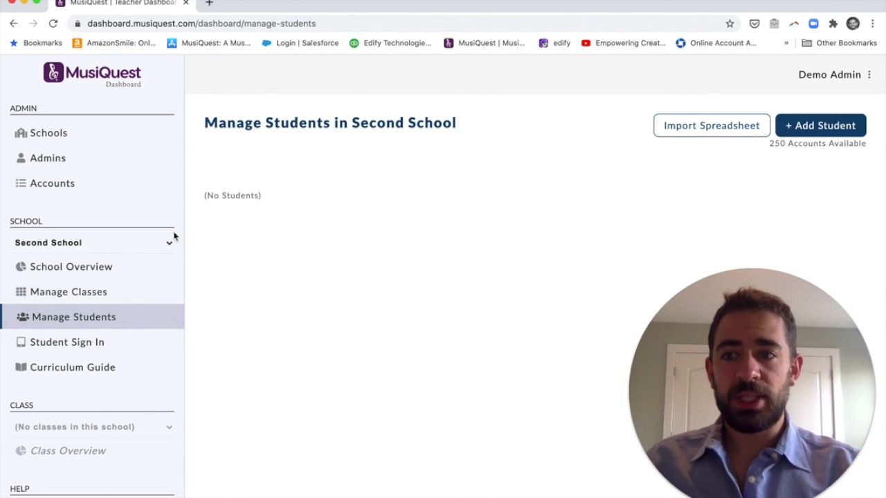
scroll(62, 297, down, 2)
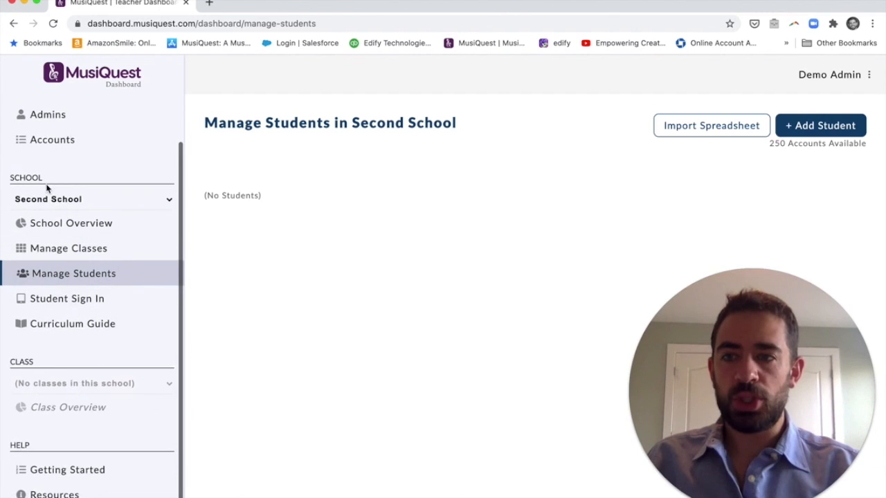
scroll(47, 188, up, 2)
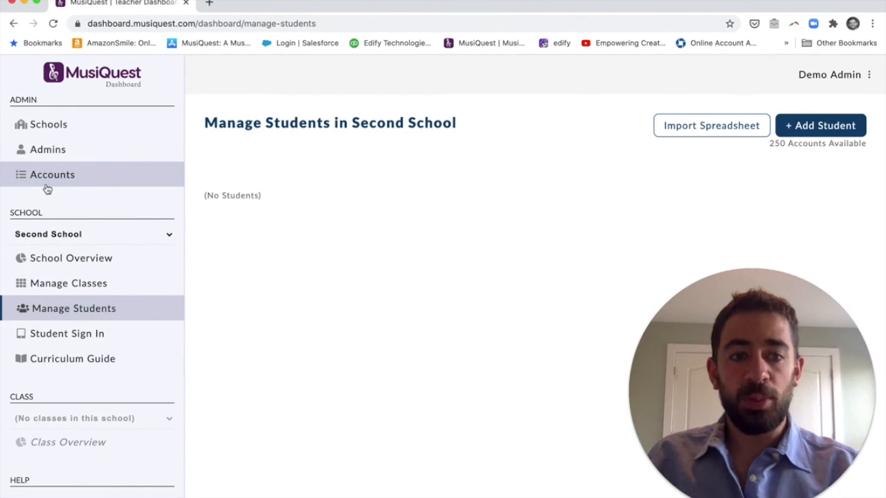
click(58, 135)
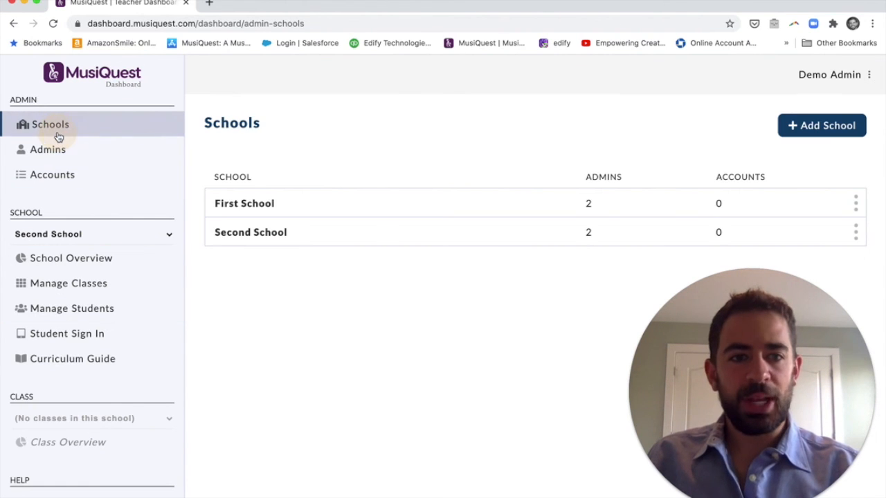
scroll(58, 136, down, 2)
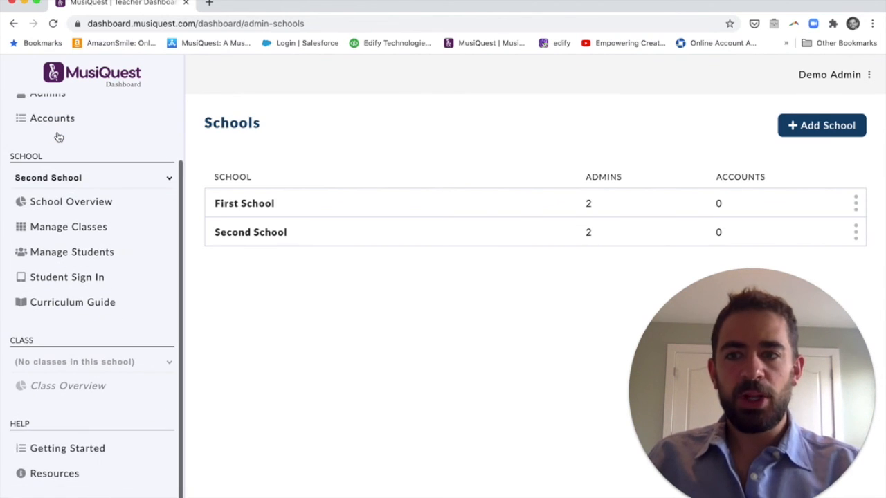
scroll(60, 143, up, 3)
scroll(60, 143, up, 1)
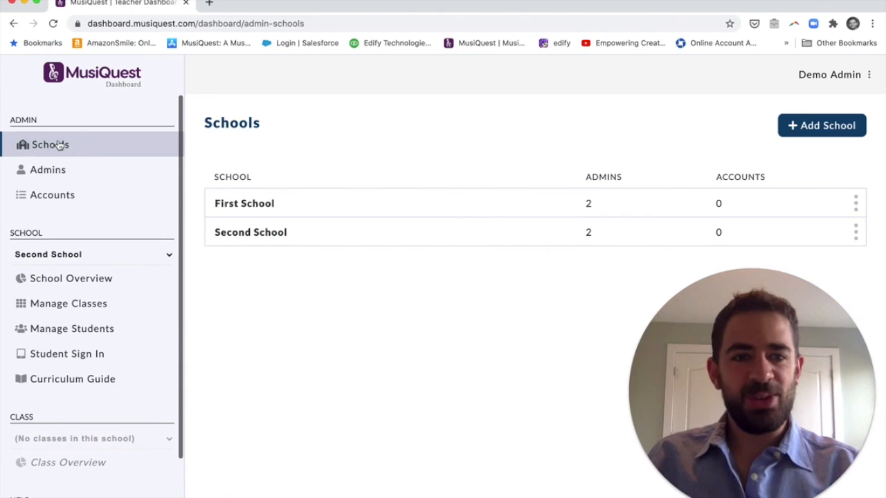